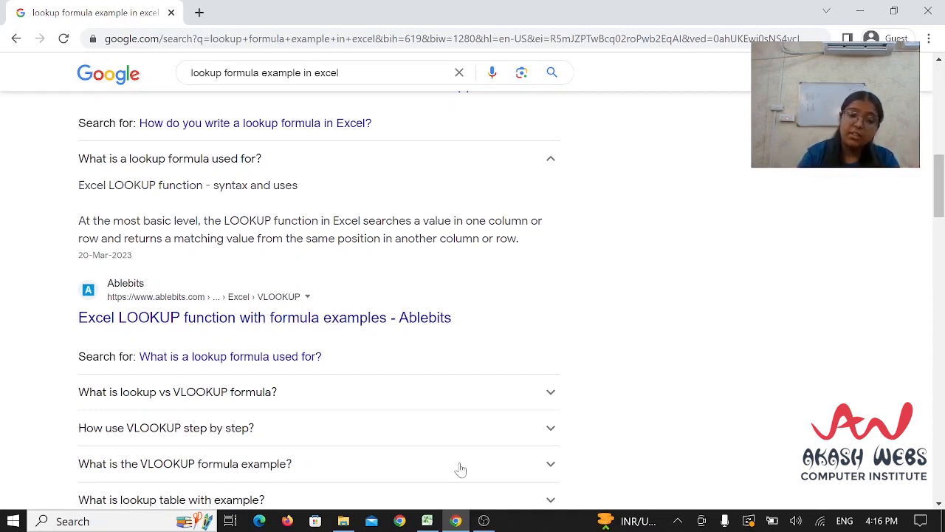
Step: Switch to the Excel workbook and start a LOOKUP formula in B16 with B15 as the lookup value
mouse_move(431, 522)
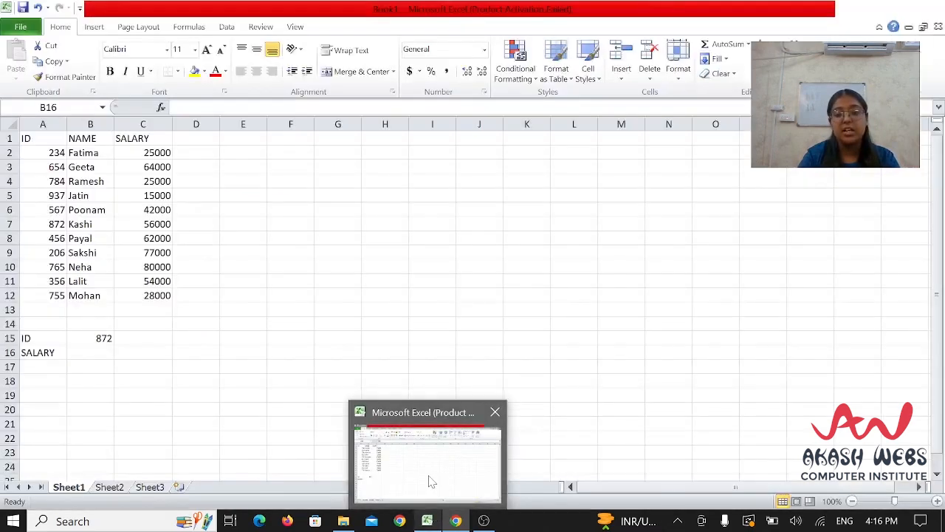
click(429, 476)
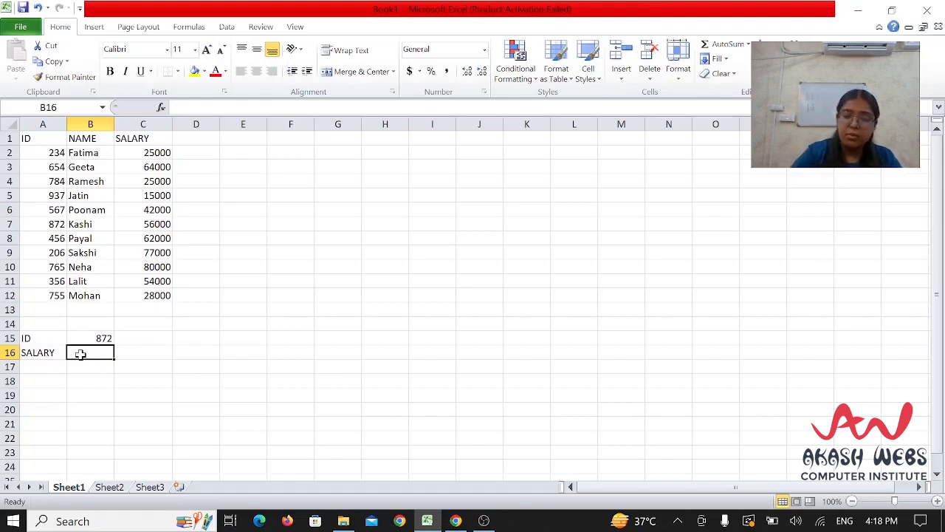
text(+)
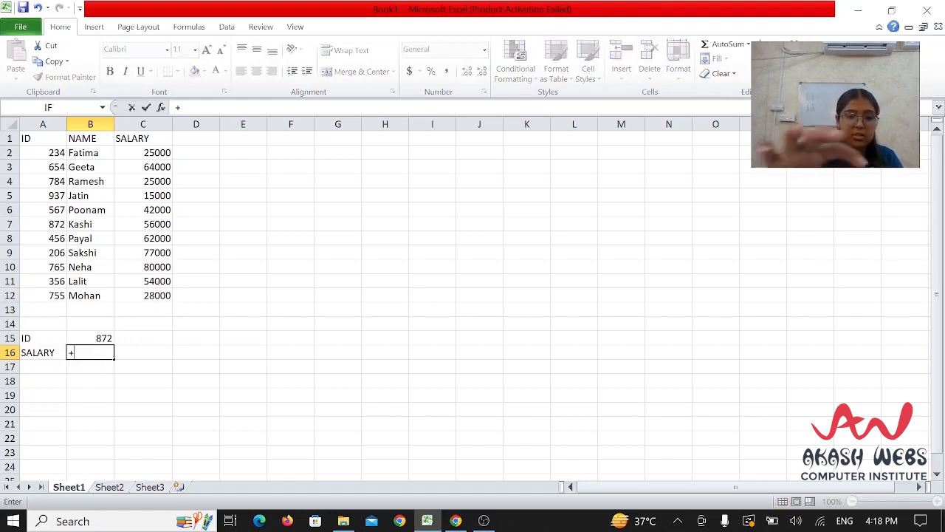
key(Escape)
text(=)
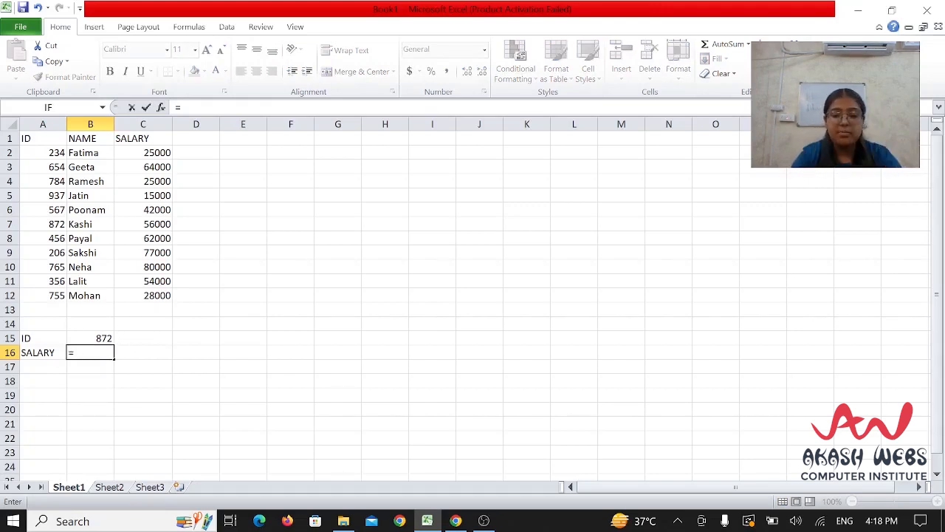
text(LOOK)
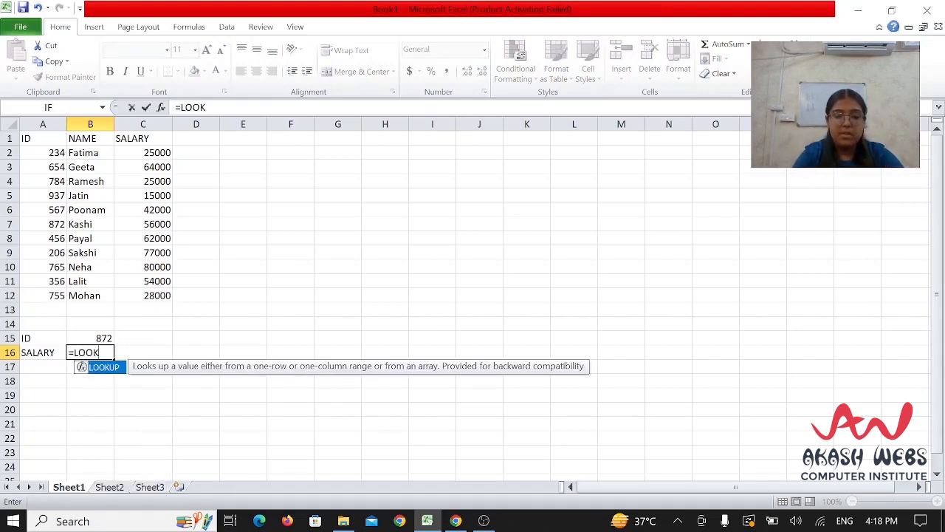
text(UO)
key(BackSpace)
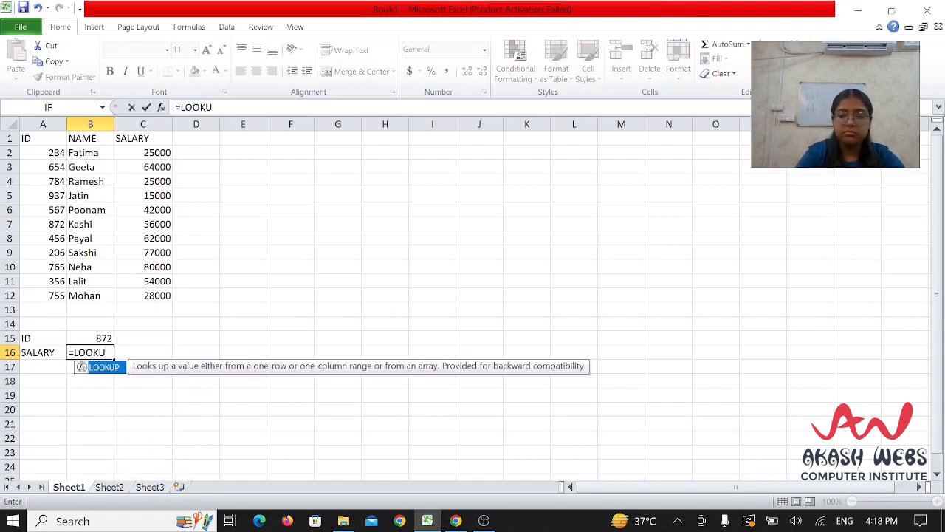
text(P)
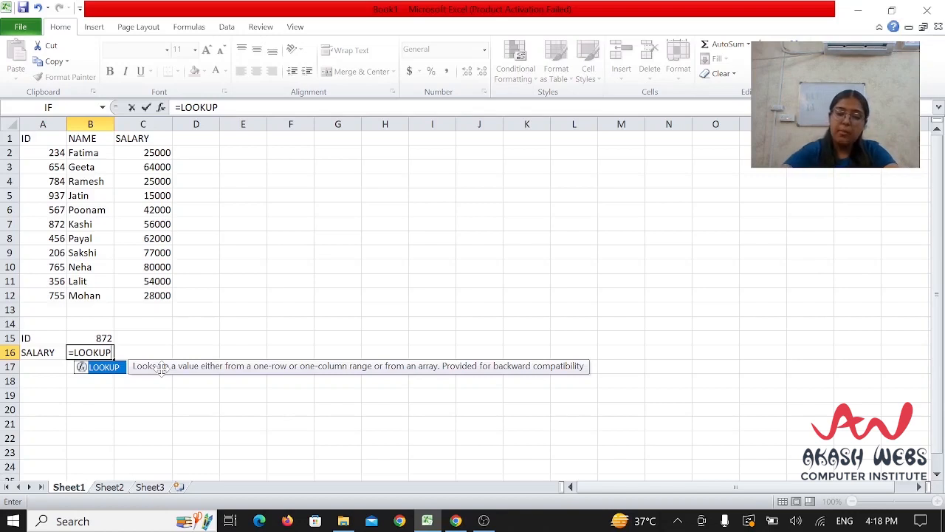
text(()
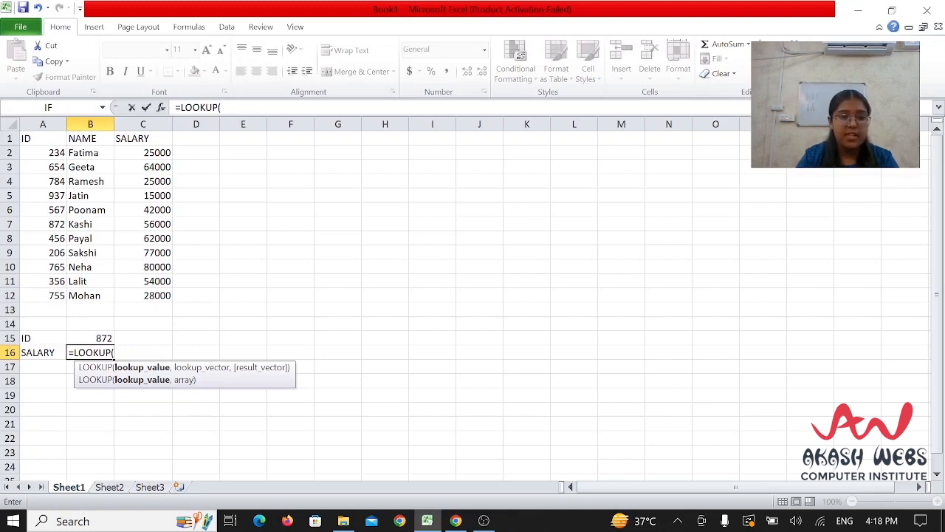
text(B15)
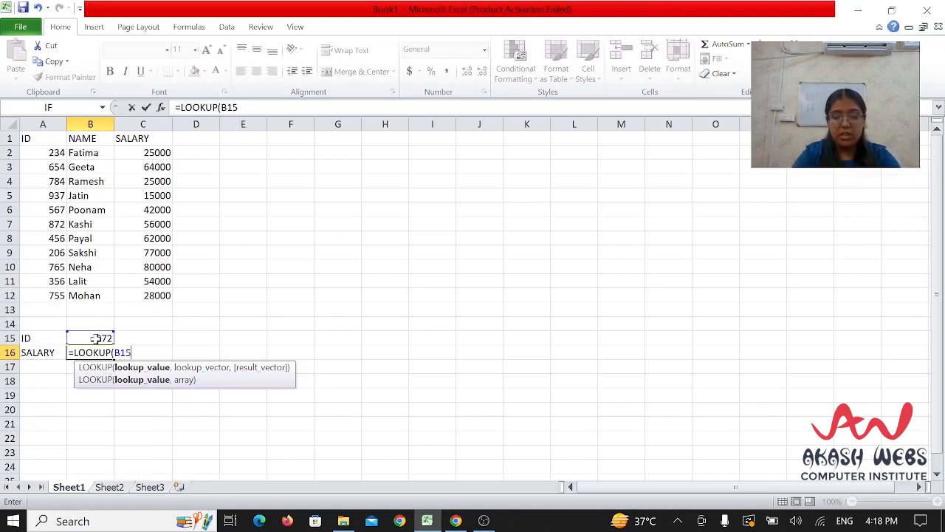
text(,)
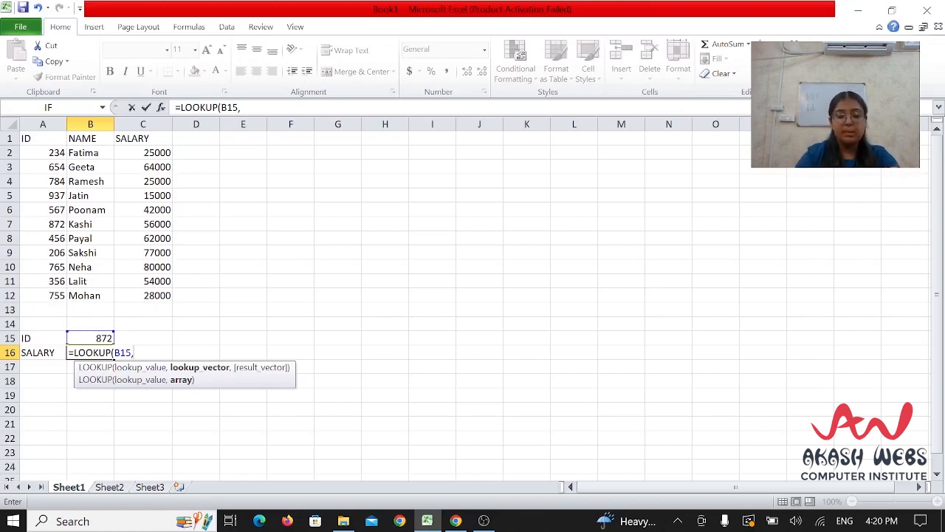
Step: Complete the LOOKUP formula in B16 with A2:A12 as the lookup vector and C2:C12 as the result vector
text(A)
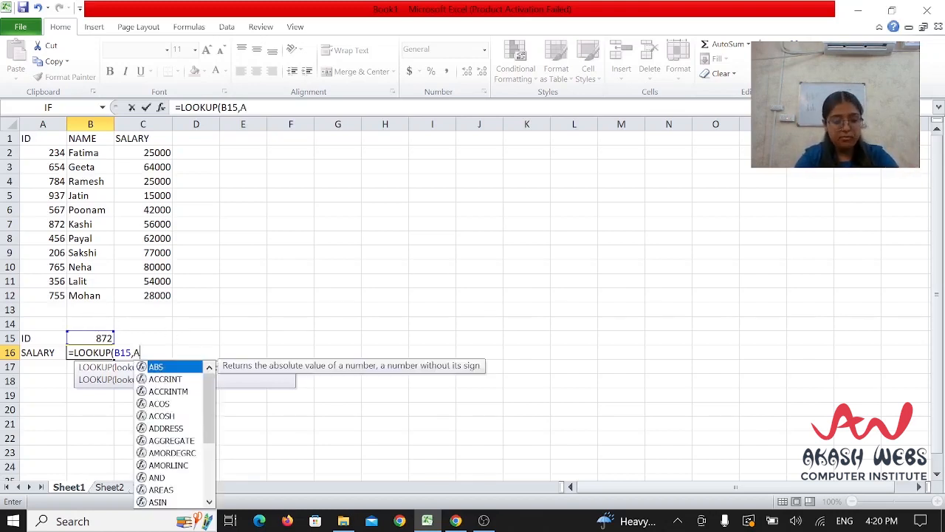
text(2)
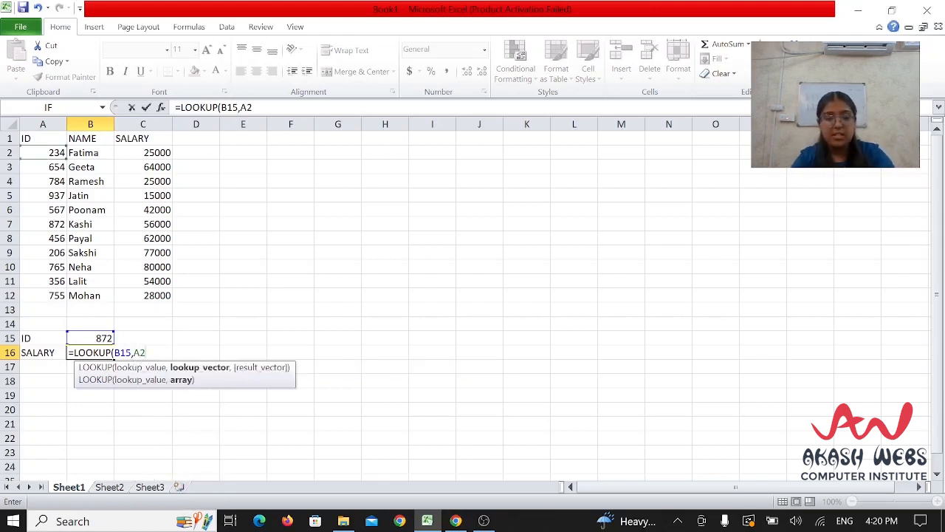
text(:)
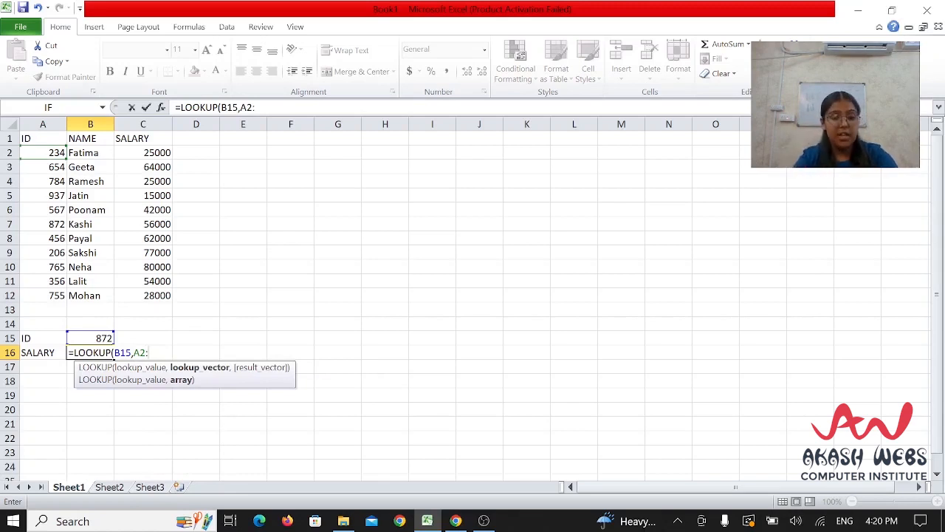
text(A12)
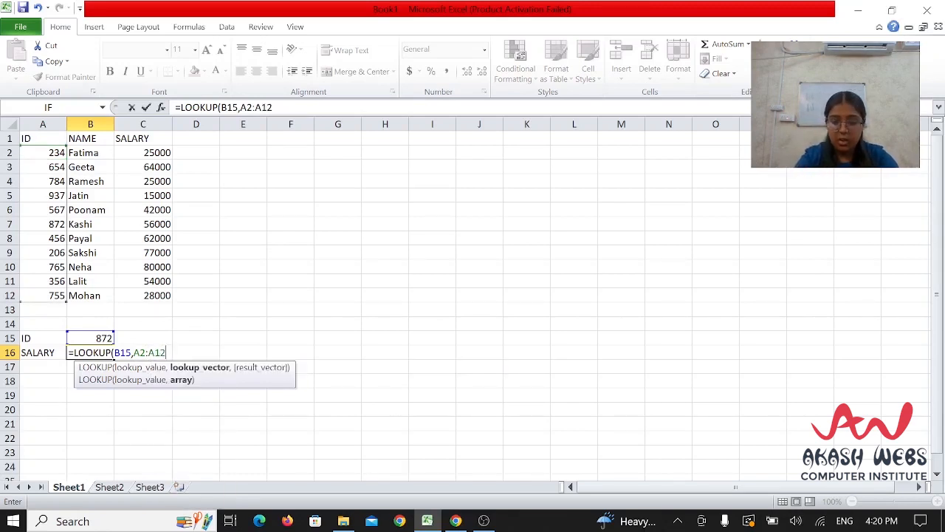
text(,)
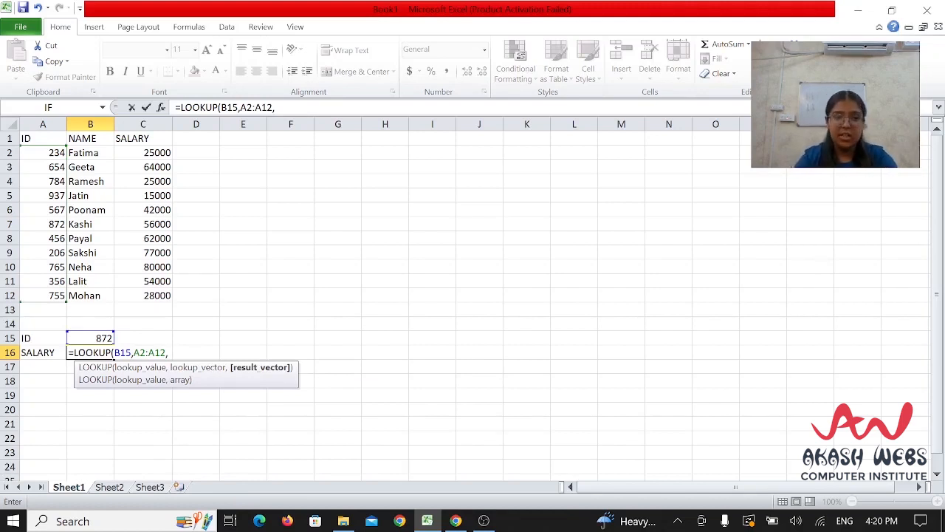
text(C2)
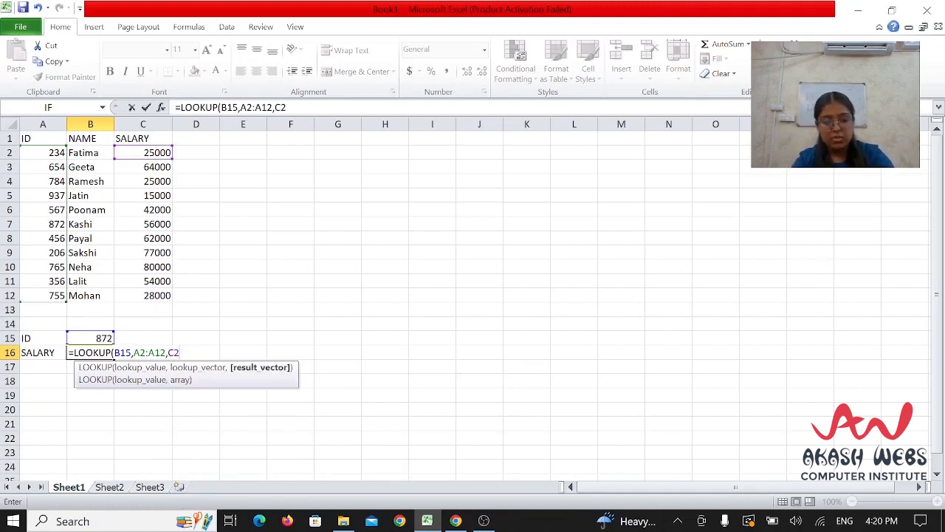
text(:)
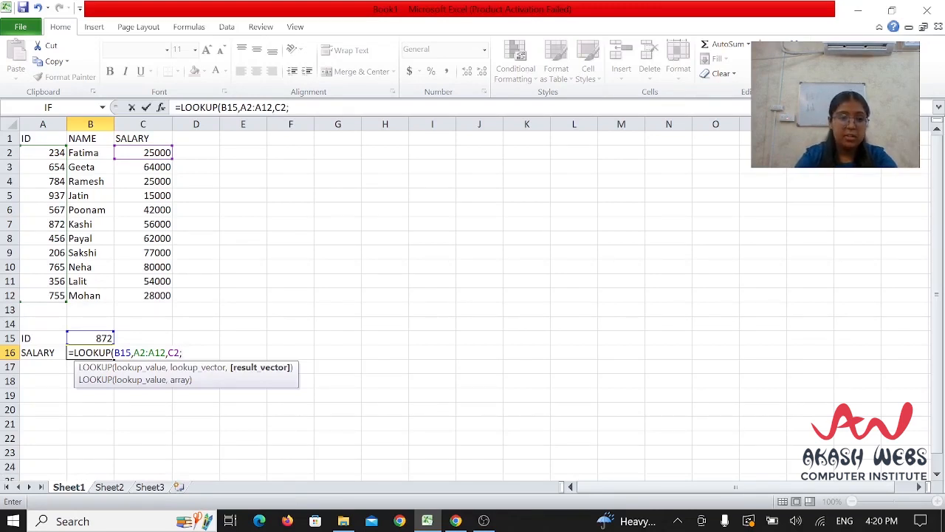
key(BackSpace)
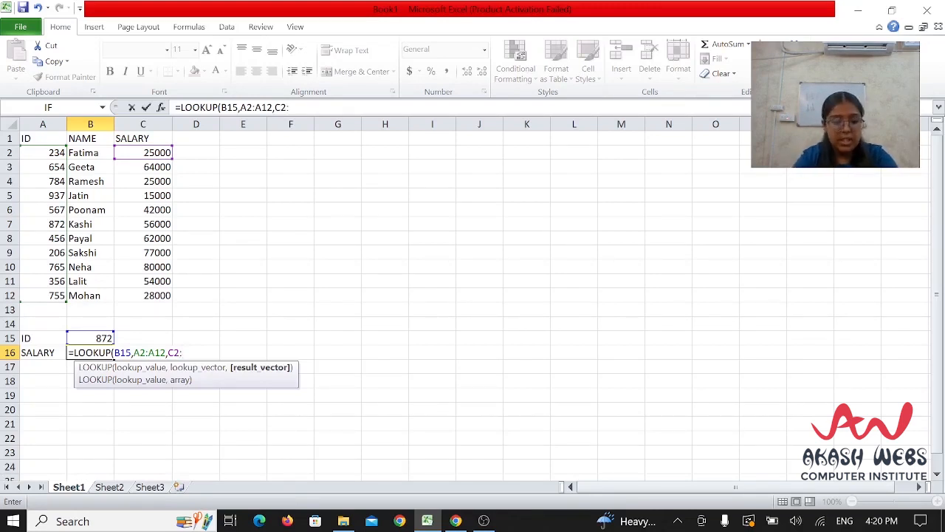
text(C12)
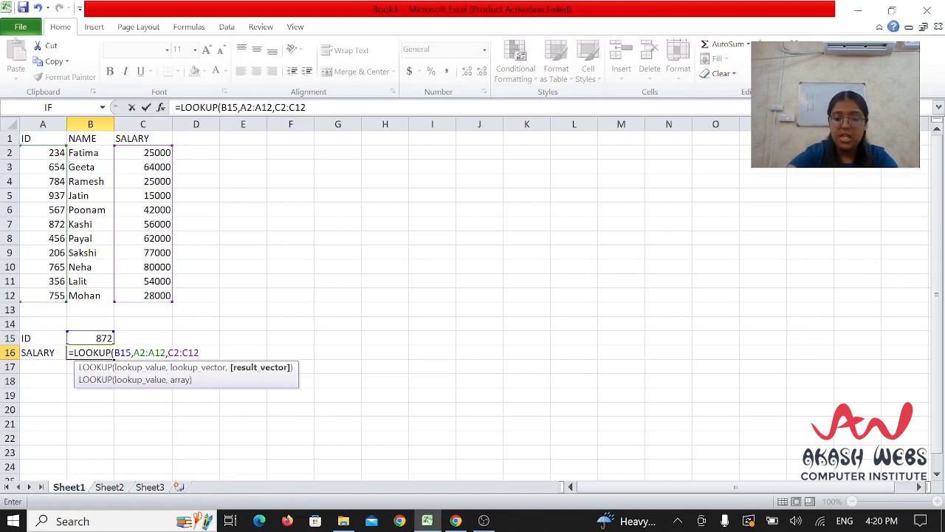
text())
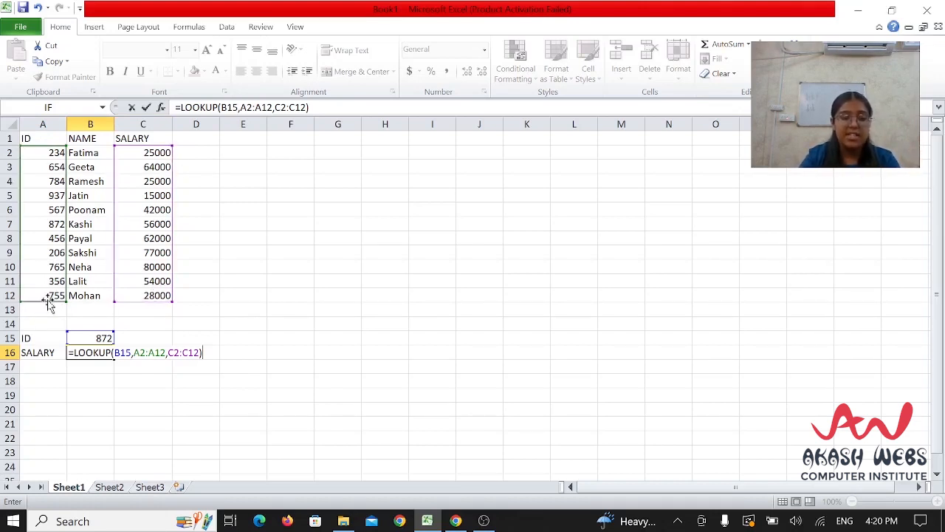
key(Return)
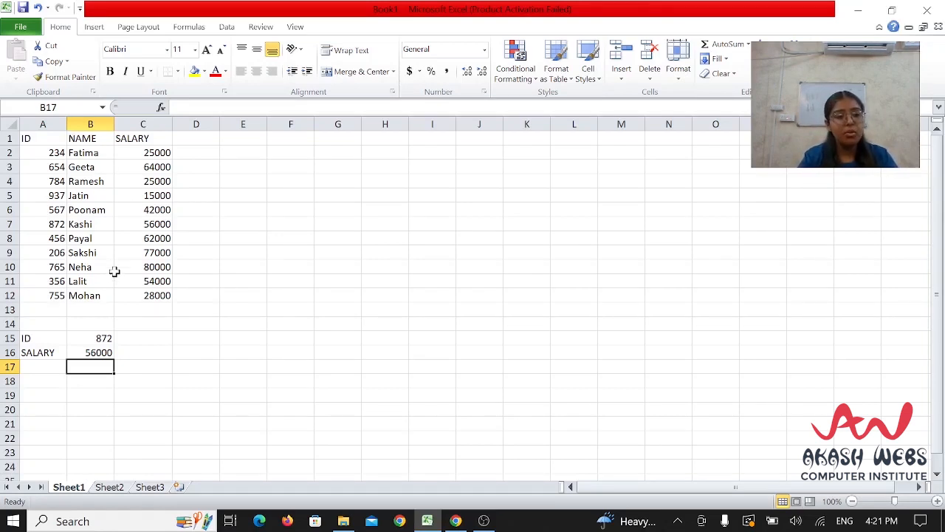
Step: Label E15 as ID and E16 as NAME, and enter the employee ID from A4 in F15
click(260, 340)
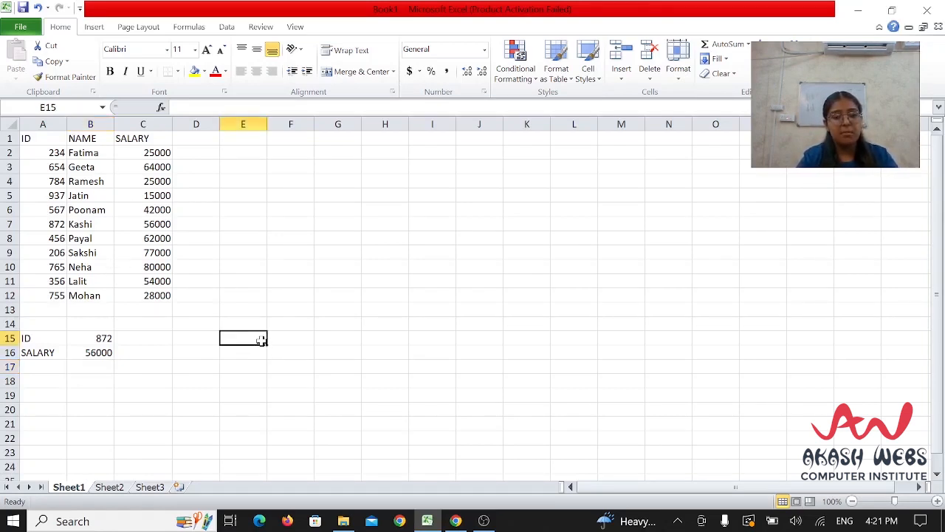
text(ID)
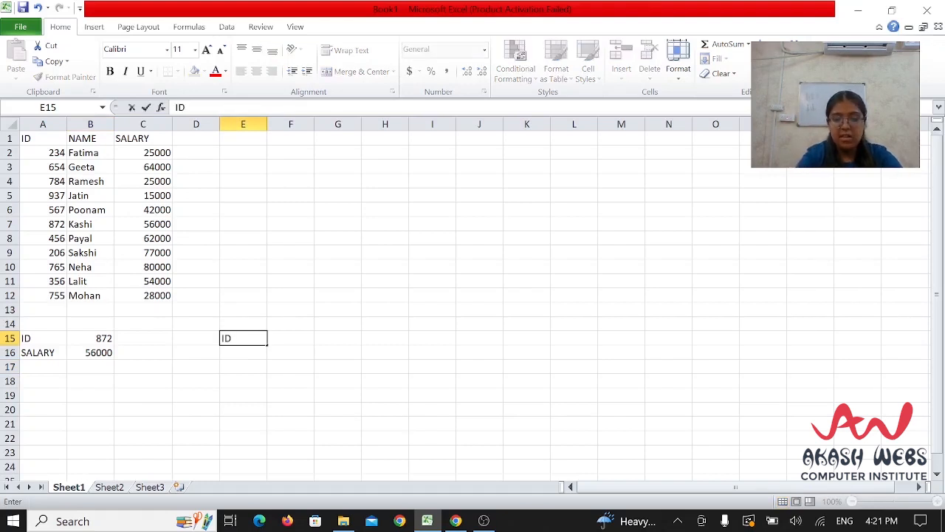
click(296, 337)
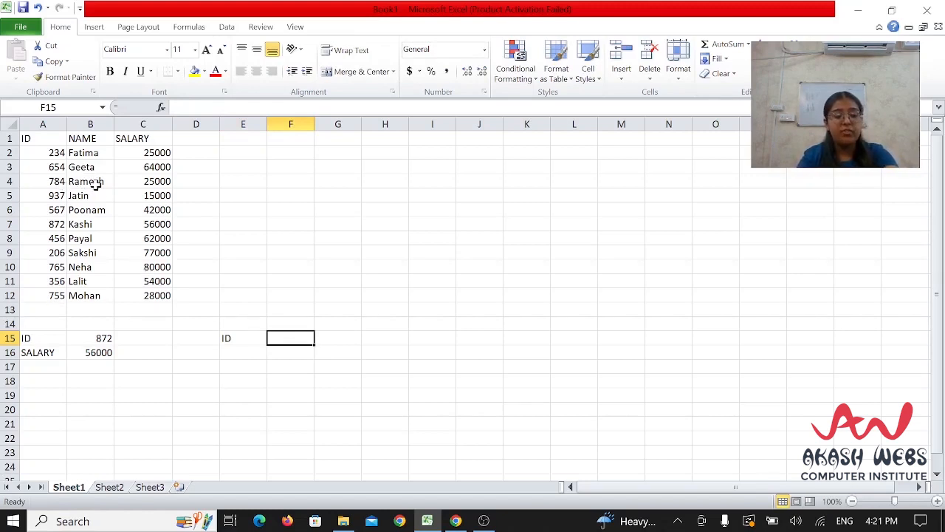
text(784)
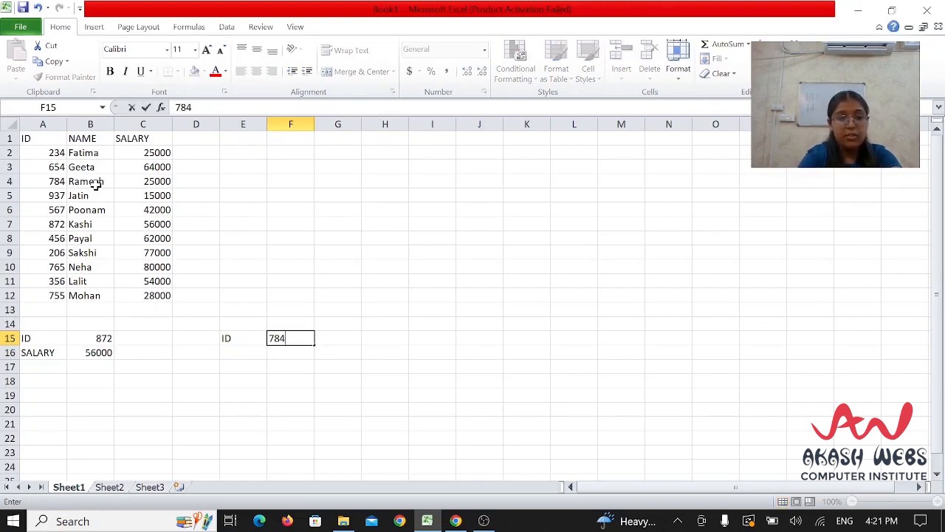
click(225, 353)
text(NA)
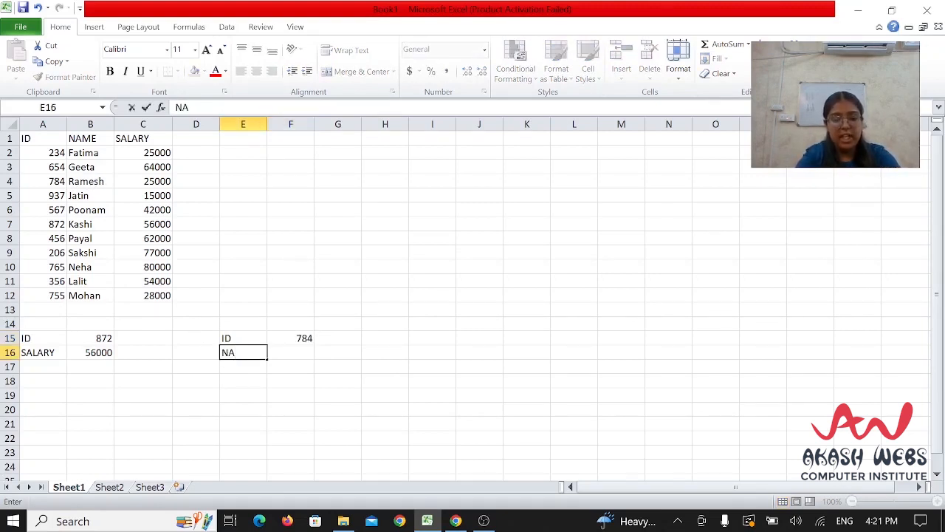
text(ME)
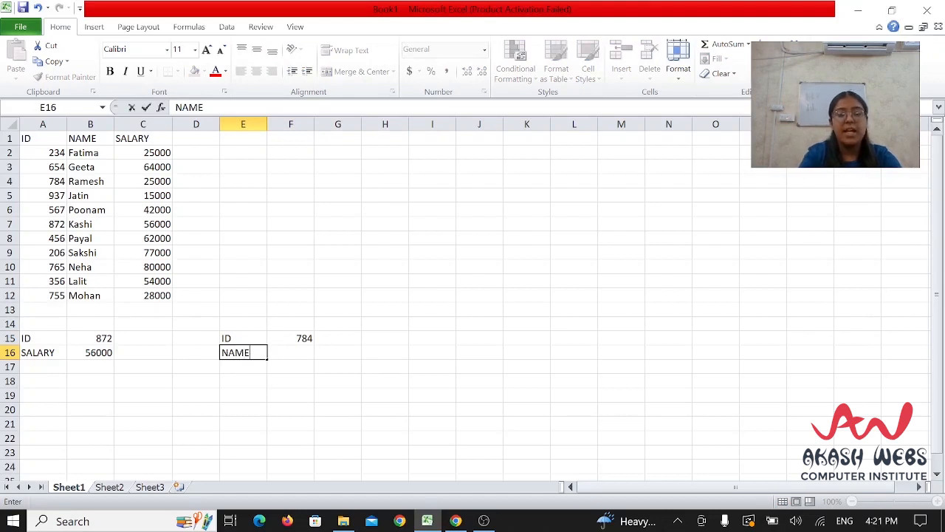
Step: Start a LOOKUP formula in F16 with F15 as the lookup value
click(303, 347)
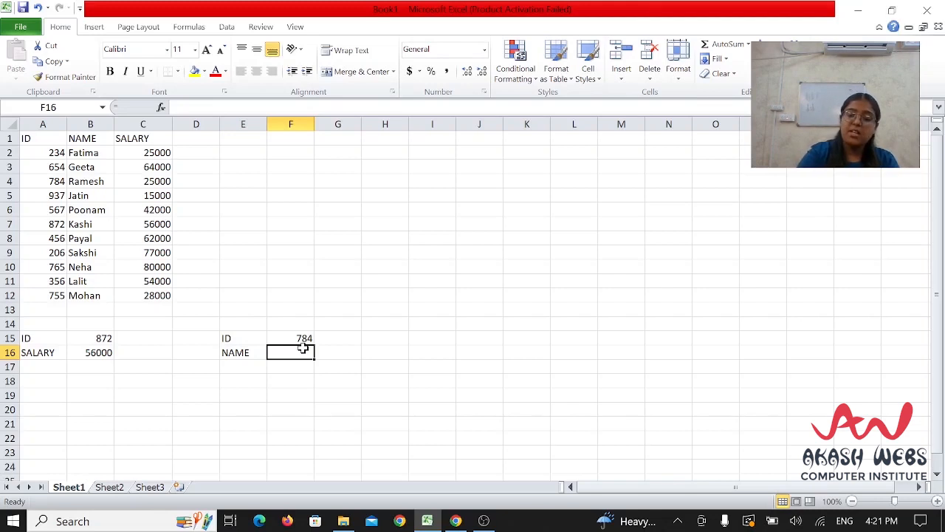
text(=V)
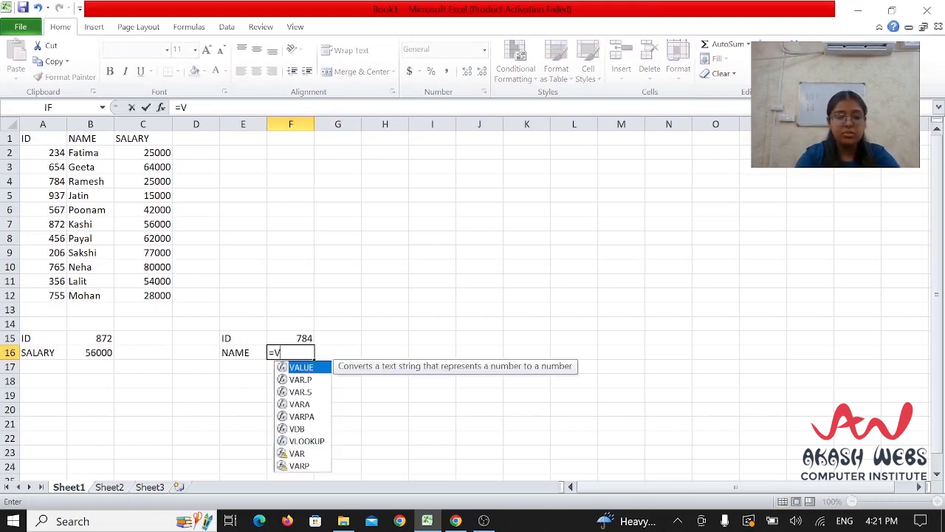
text(LOO)
key(BackSpace)
key(BackSpace)
key(BackSpace)
key(BackSpace)
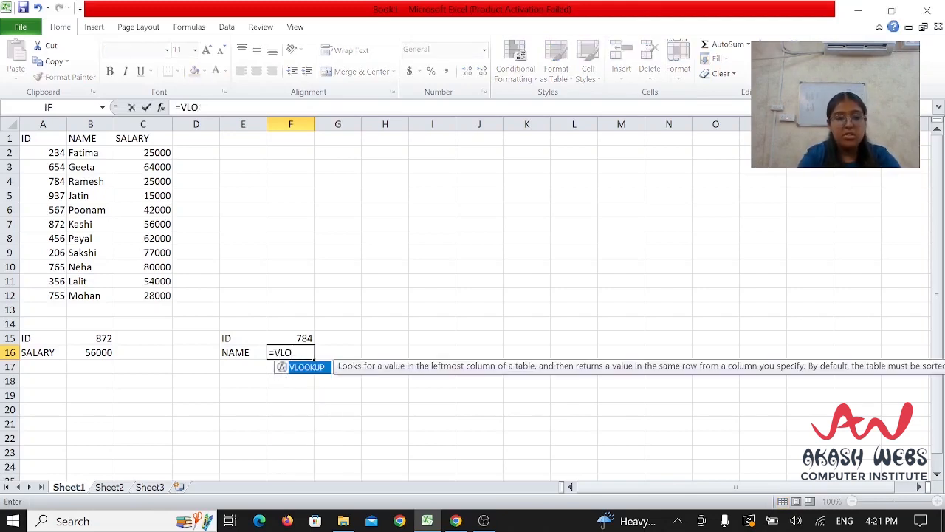
text(LOO)
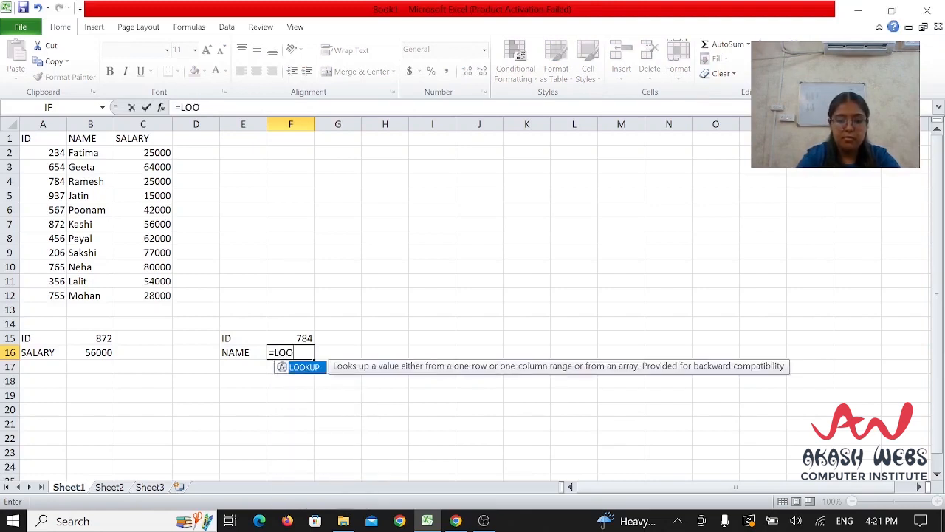
text(KUP)
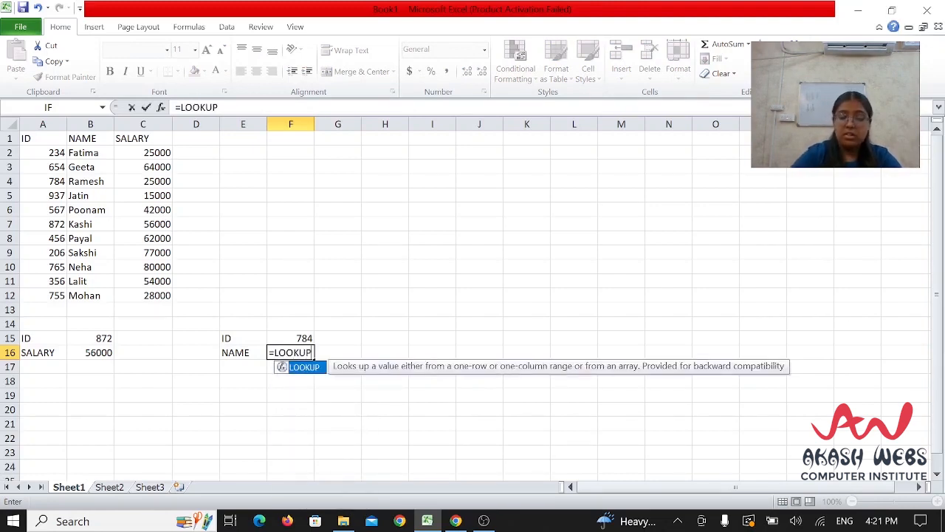
text(()
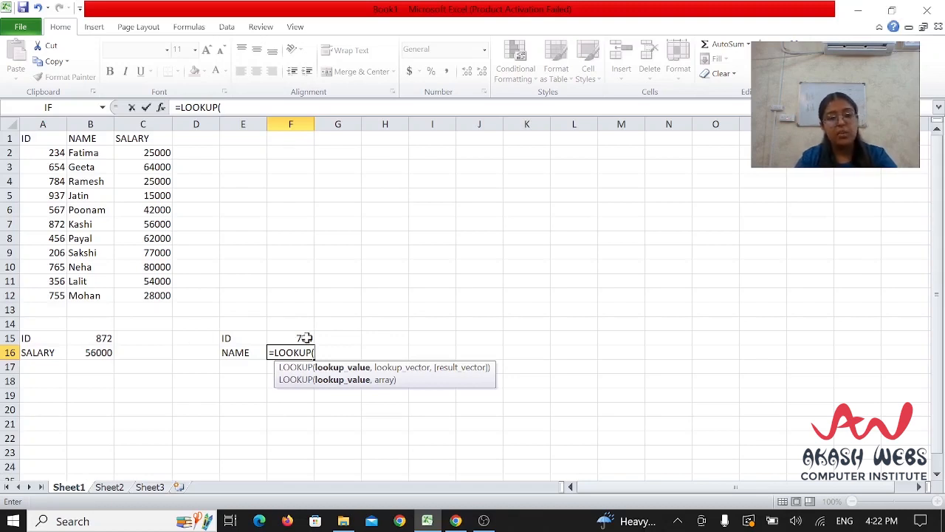
text(F15)
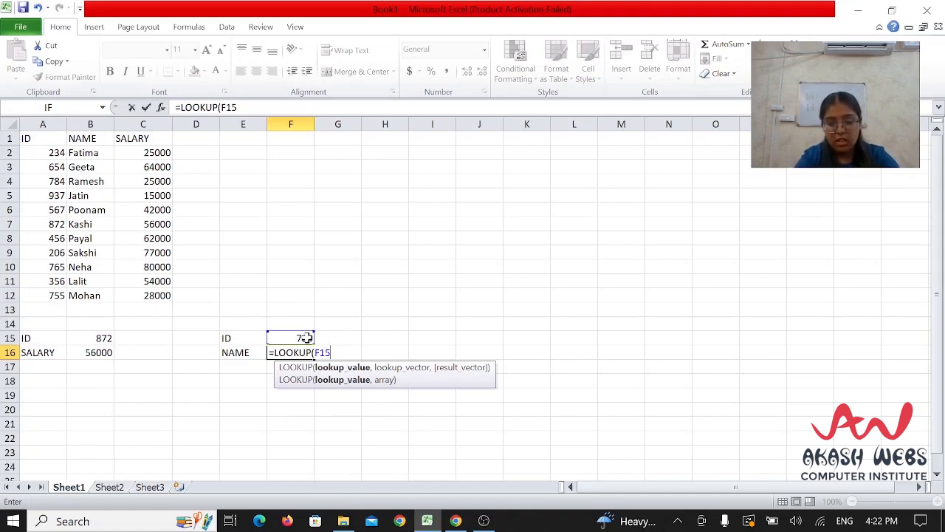
text(,)
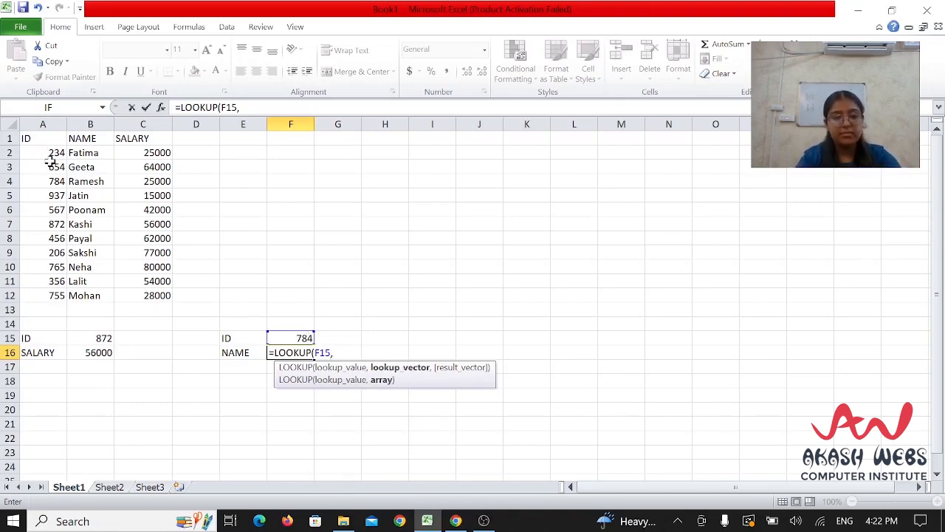
Step: Complete the LOOKUP formula in F16 with A2:A12 as the lookup vector and B2:B12 as the result vector
text(A2)
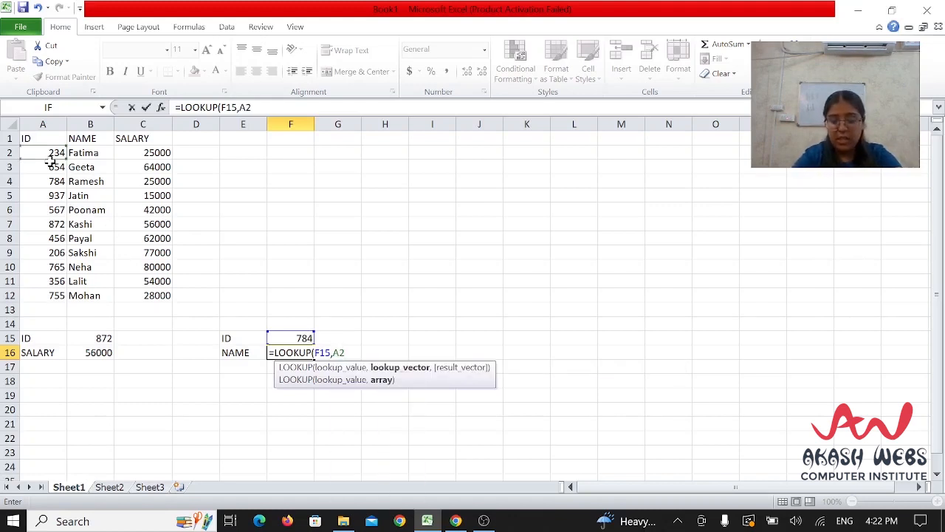
text(:A12)
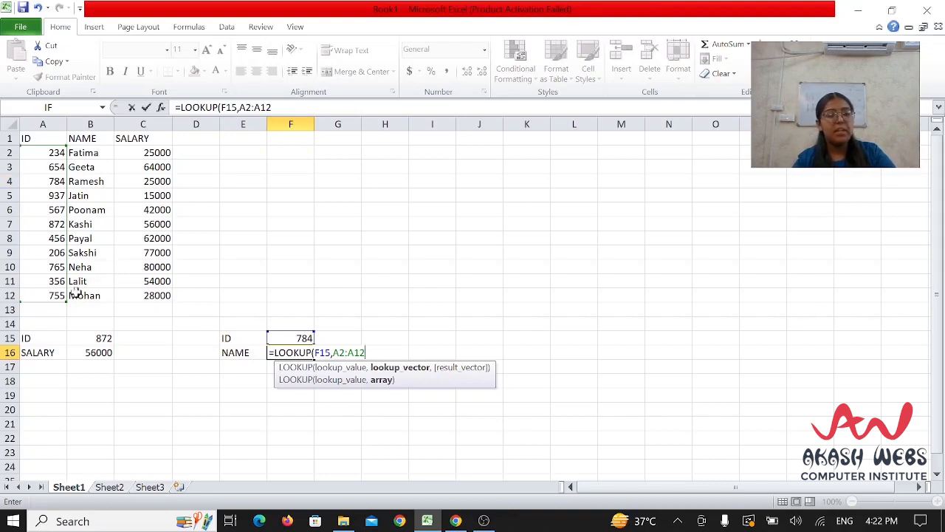
text(,)
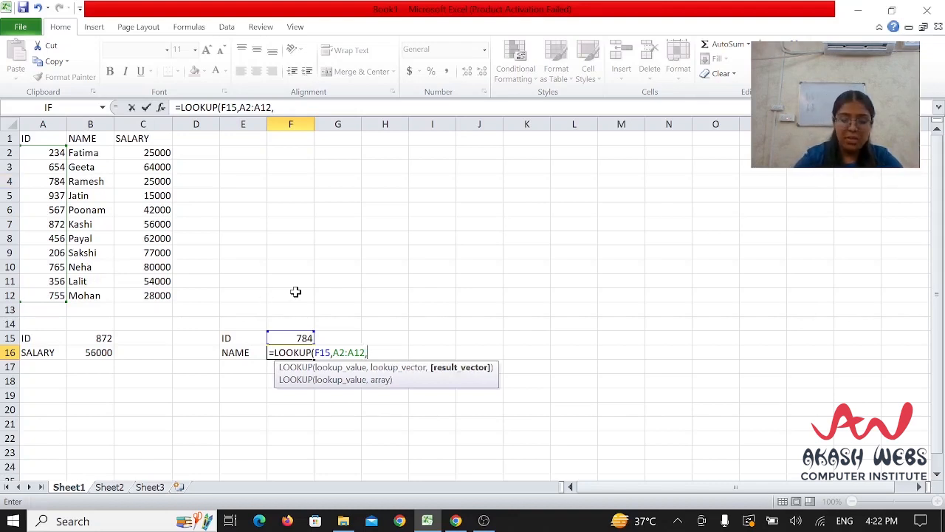
text(B2)
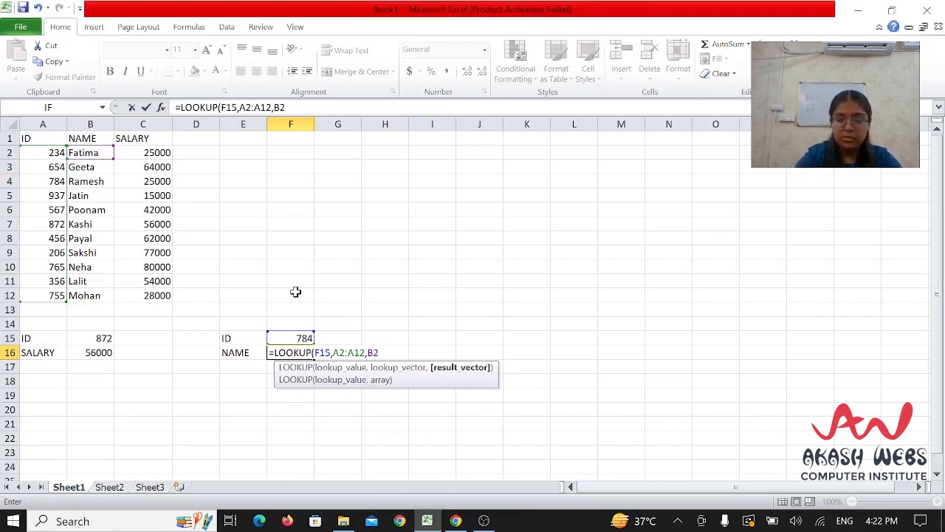
text(:B12)
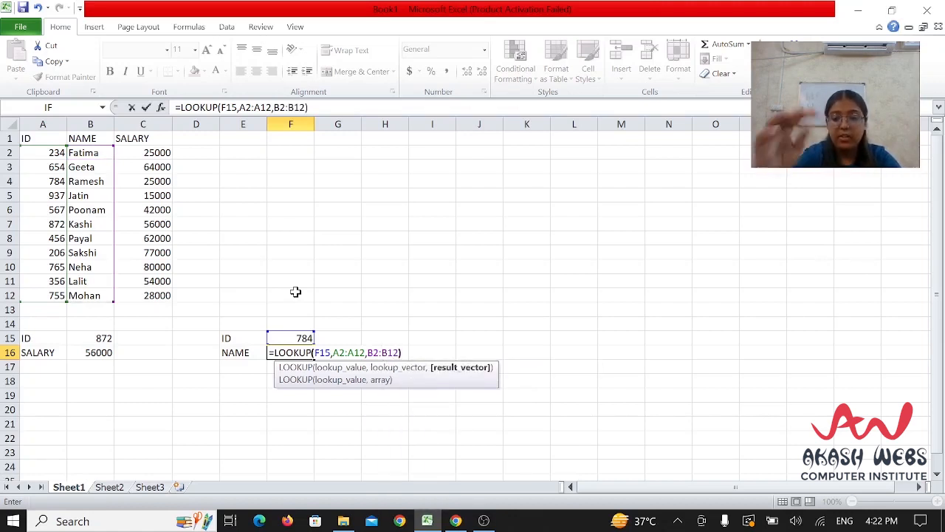
key(Return)
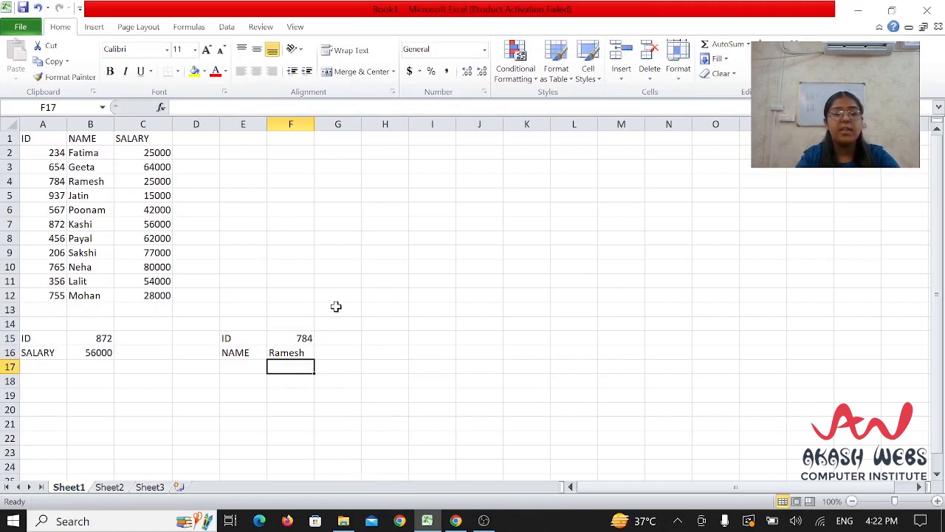